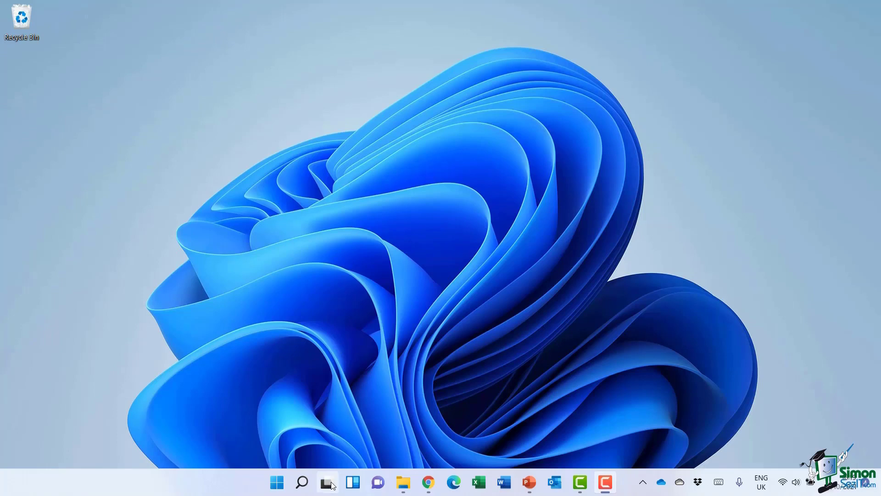
Create Desktop 2 and Desktop 3 from the Task View desktop list
{"action": "mouse_move", "coordinate": [331, 483]}
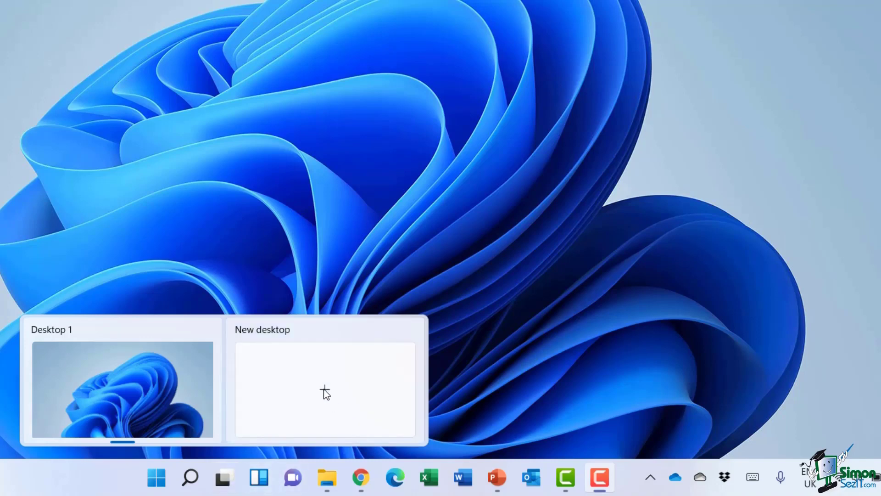
{"action": "left_click", "coordinate": [325, 392]}
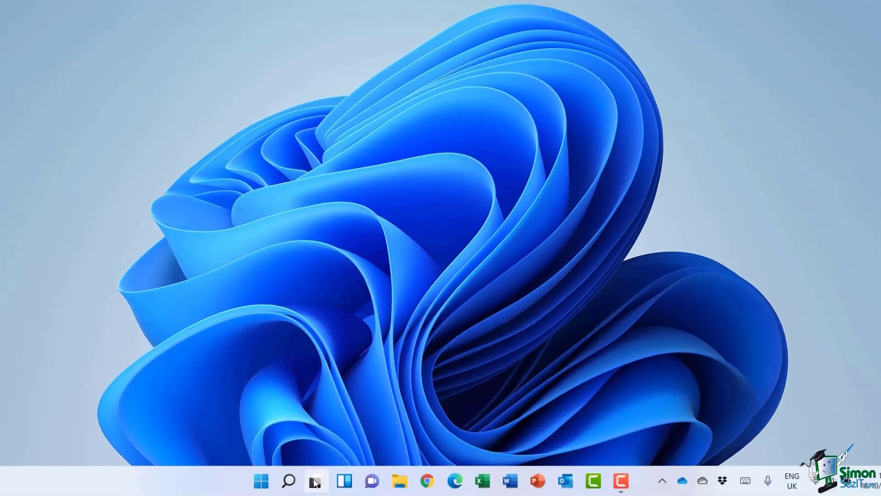
{"action": "mouse_move", "coordinate": [307, 480]}
{"action": "left_click", "coordinate": [478, 418]}
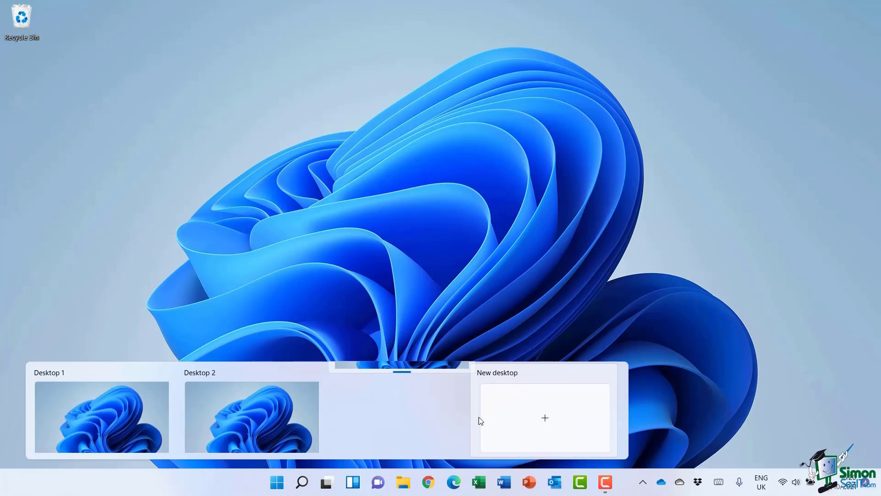
{"action": "left_click", "coordinate": [118, 386]}
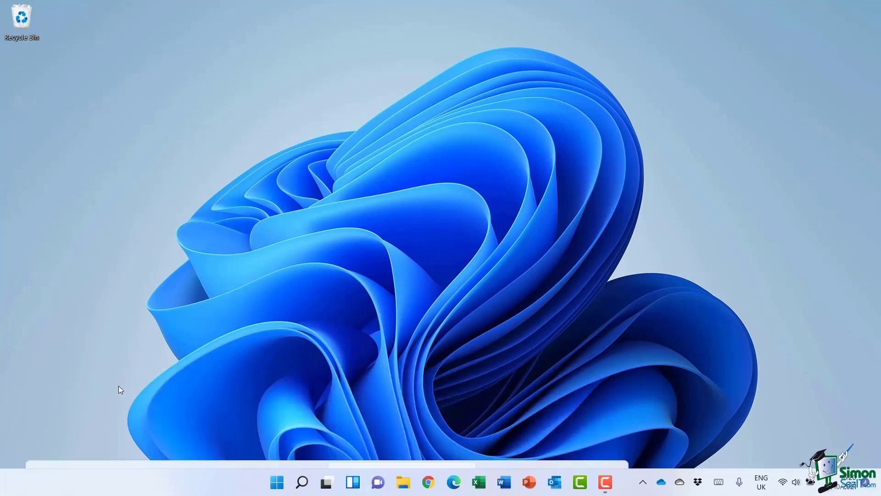
{"action": "mouse_move", "coordinate": [328, 484]}
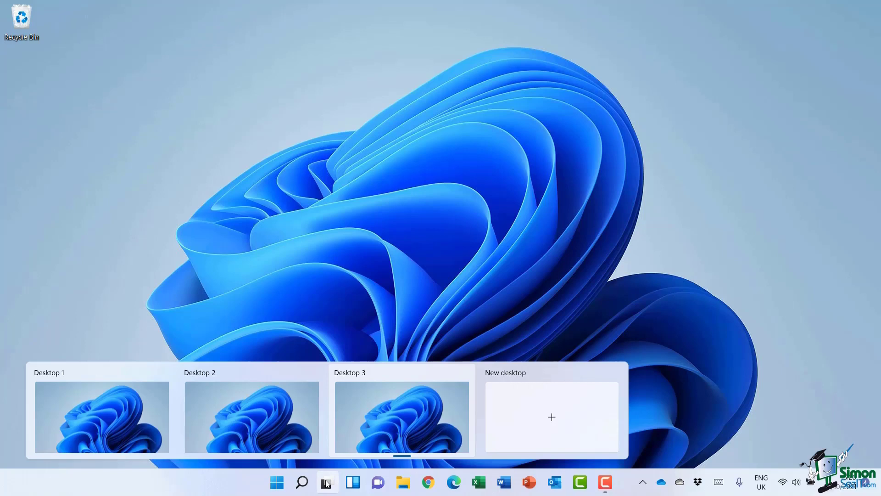
Rename Desktop 1 to 'Microsoft Apps'
{"action": "left_click", "coordinate": [51, 374]}
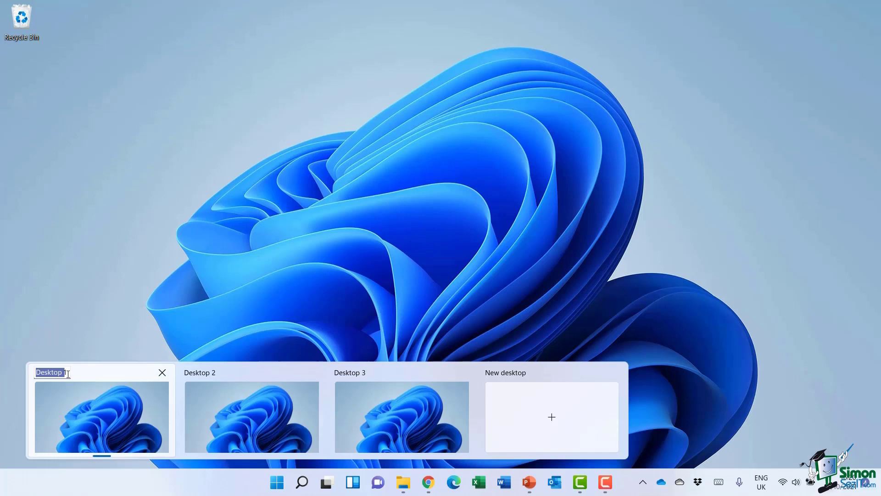
{"action": "left_click", "coordinate": [50, 378]}
{"action": "type", "text": "Microsoft"}
{"action": "type", "text": " Aoos"}
{"action": "key", "text": "BackSpace"}
{"action": "key", "text": "BackSpace"}
{"action": "key", "text": "BackSpace"}
{"action": "type", "text": "pps"}
{"action": "key", "text": "Return"}
Rename Desktop 2 to 'File Explorer' and Desktop 3 to 'Internet'
{"action": "left_click", "coordinate": [204, 375]}
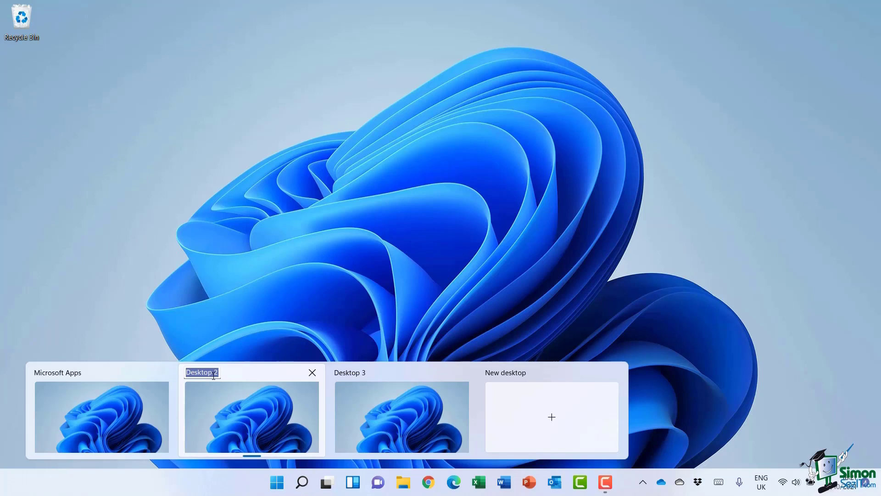
{"action": "type", "text": "File Explorer"}
{"action": "left_click", "coordinate": [356, 373]}
{"action": "type", "text": "Internet"}
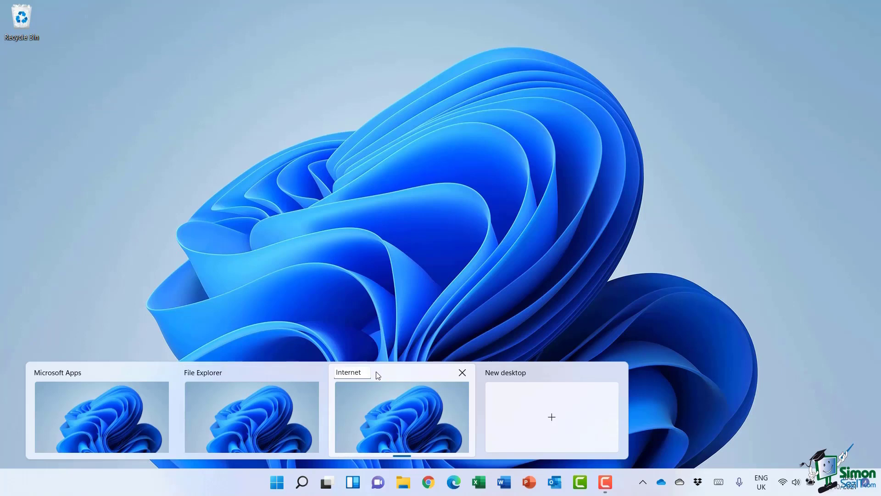
{"action": "key", "text": "Return"}
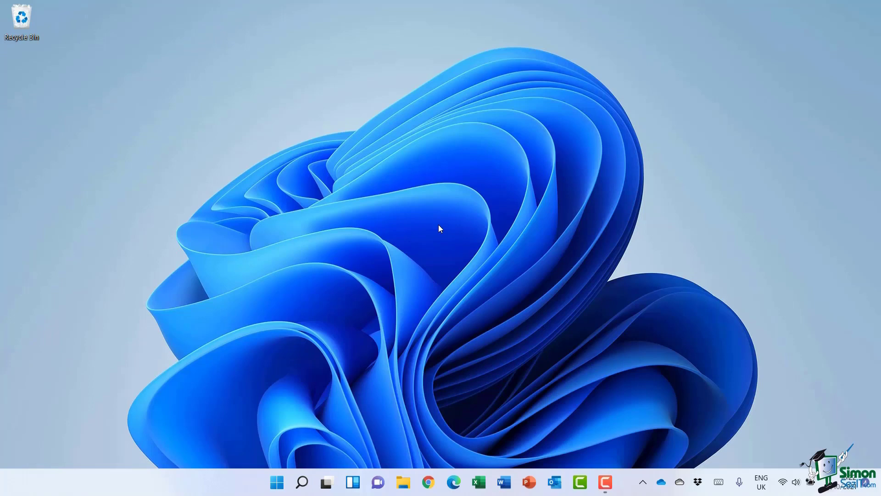
Open a blank Excel workbook (Book1) and a blank Word document (Document1)
{"action": "left_click", "coordinate": [485, 483]}
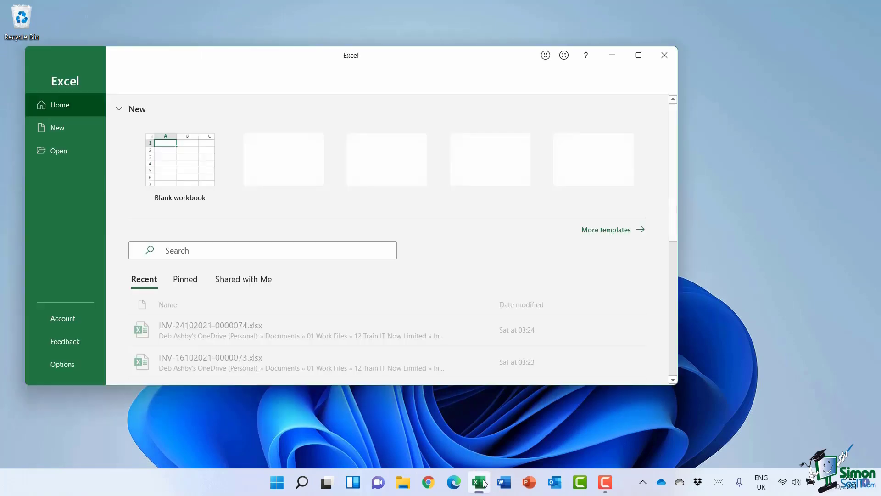
{"action": "left_click", "coordinate": [153, 146]}
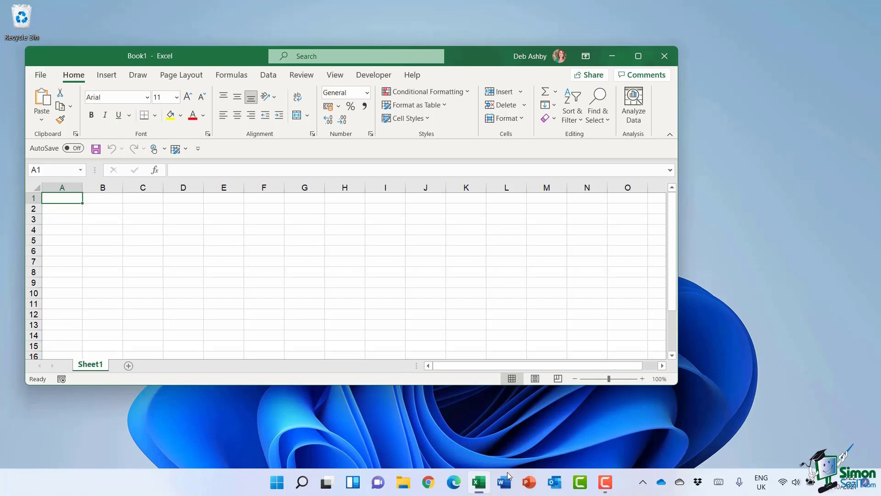
{"action": "left_click", "coordinate": [505, 480]}
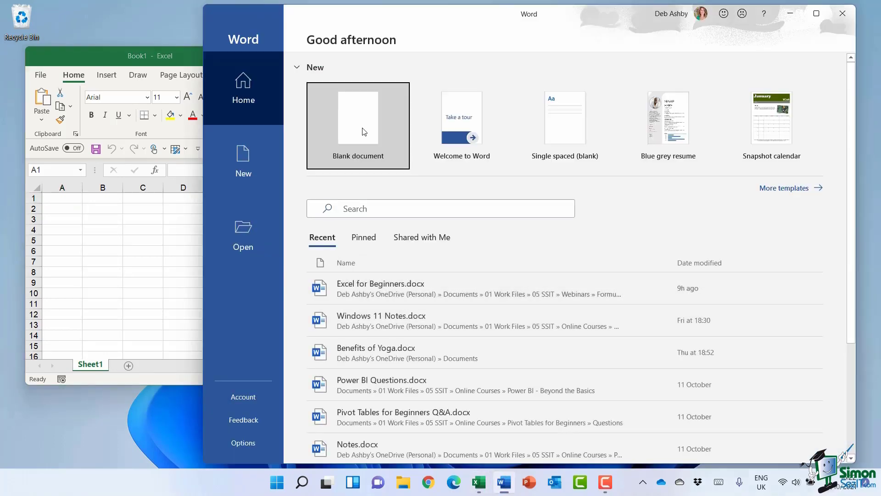
{"action": "left_click", "coordinate": [363, 131]}
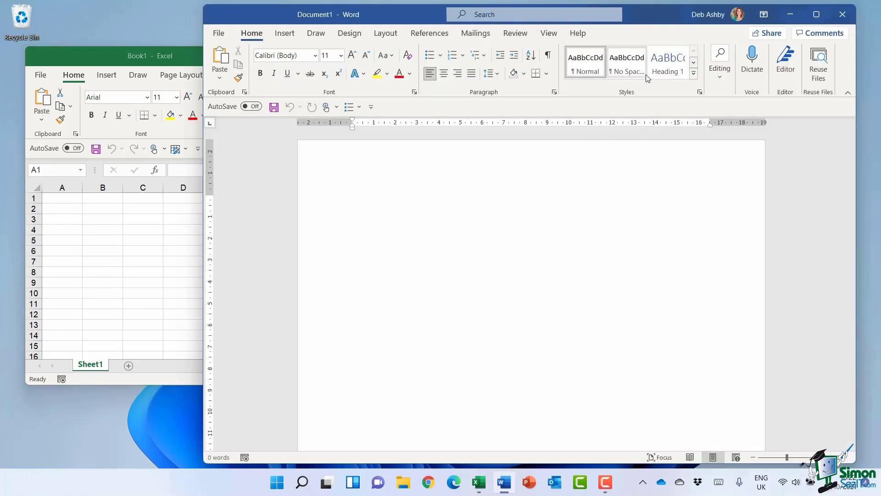
{"action": "mouse_move", "coordinate": [324, 482]}
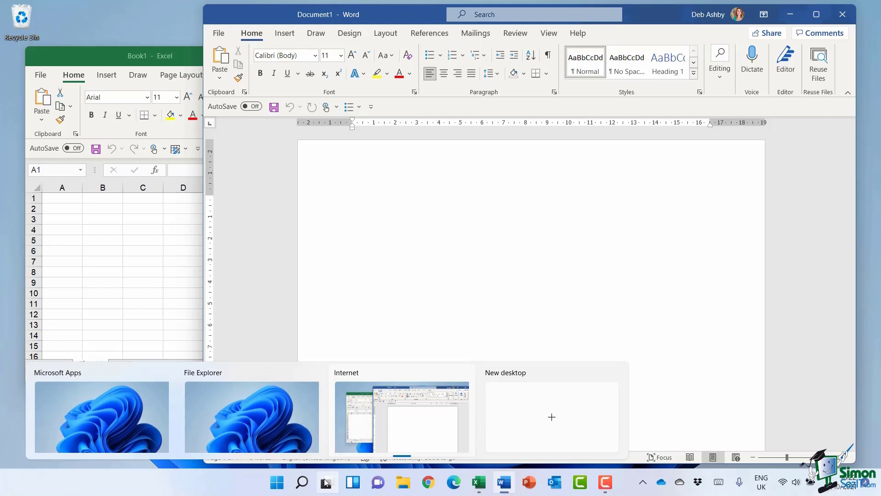
Move the Word and Excel windows onto the Microsoft Apps desktop
{"action": "key", "text": "ctrl+super+Left"}
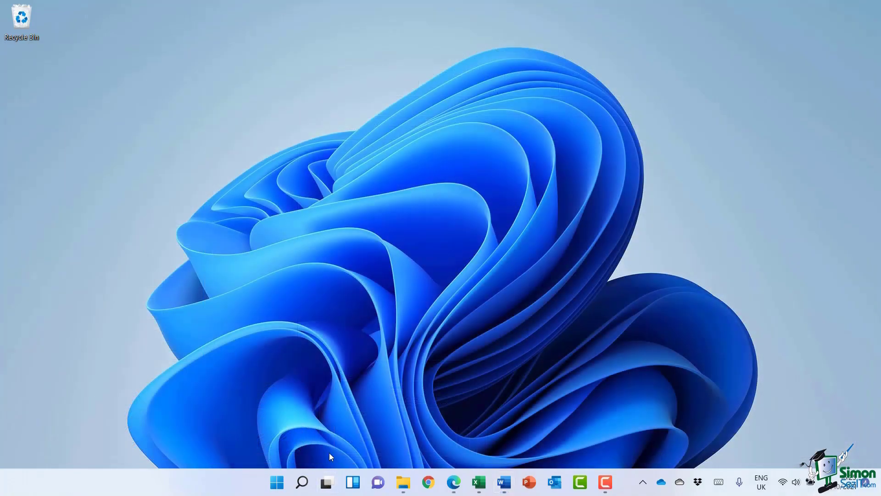
{"action": "left_click", "coordinate": [327, 484]}
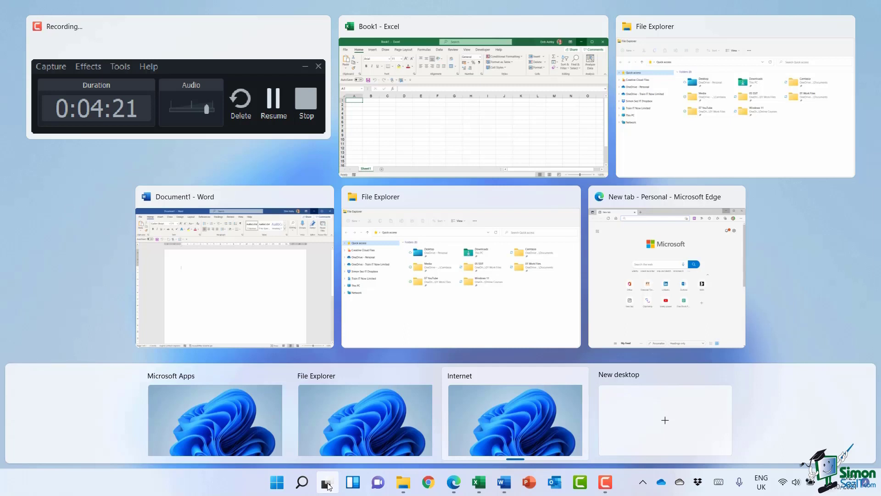
{"action": "left_click", "coordinate": [245, 297]}
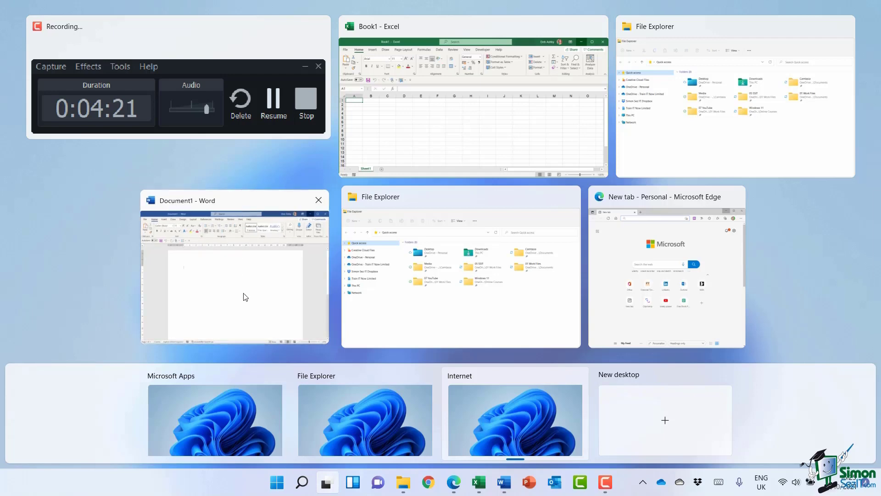
{"action": "left_click_drag", "start_coordinate": [295, 252], "coordinate": [185, 402]}
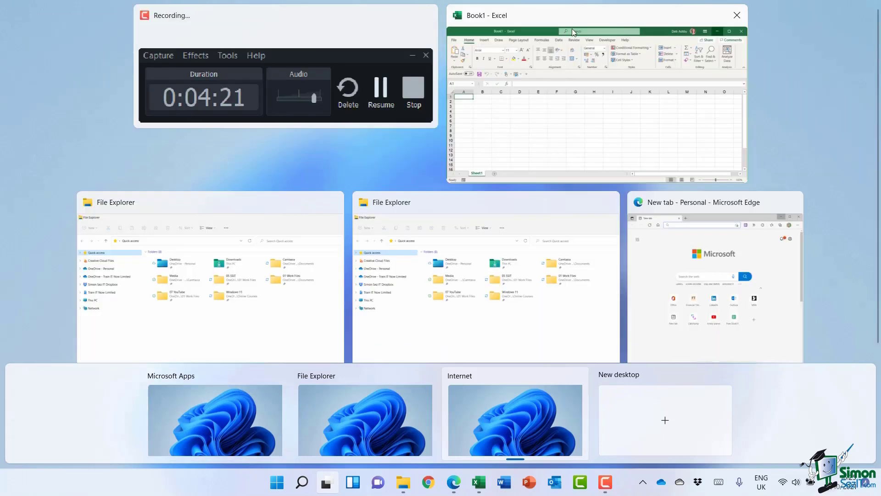
{"action": "left_click_drag", "start_coordinate": [572, 28], "coordinate": [185, 412]}
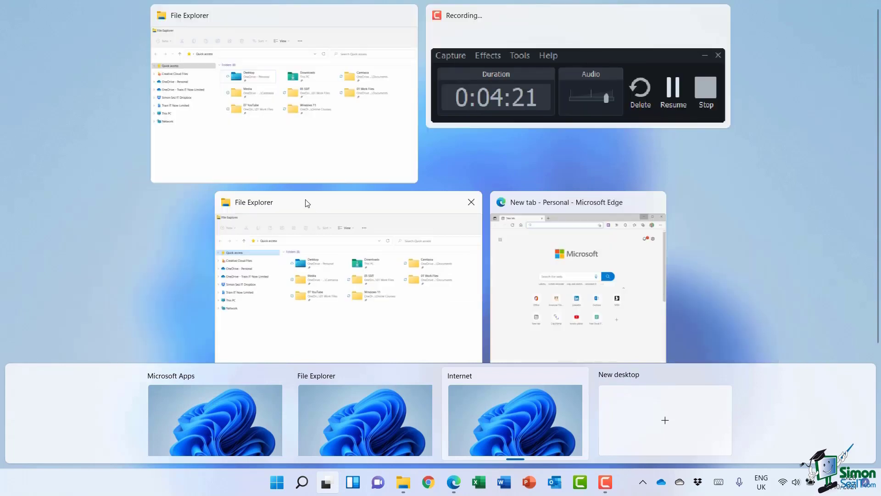
Move both File Explorer windows to the File Explorer desktop and Edge to Internet
{"action": "left_click_drag", "start_coordinate": [308, 203], "coordinate": [367, 404]}
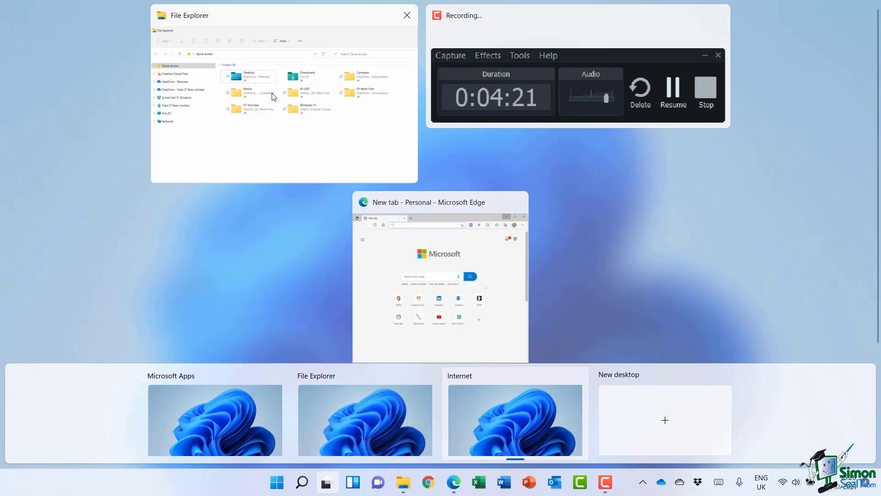
{"action": "left_click_drag", "start_coordinate": [274, 97], "coordinate": [367, 404]}
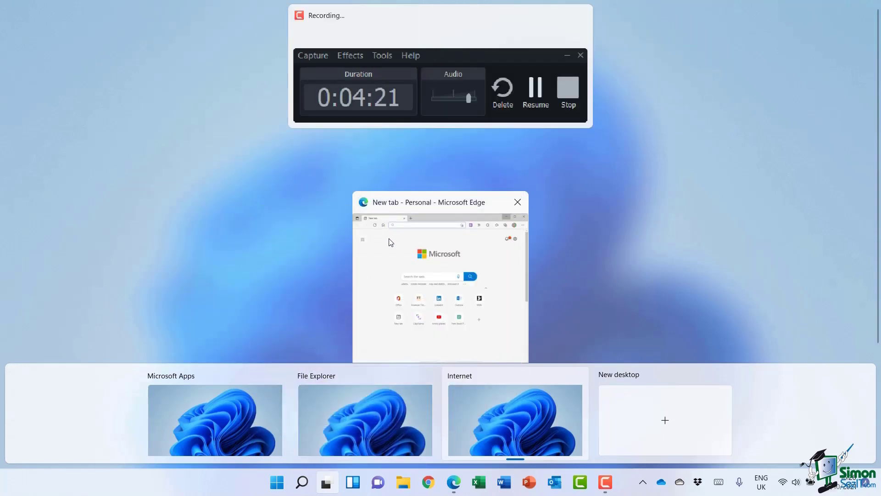
{"action": "left_click_drag", "start_coordinate": [391, 242], "coordinate": [477, 403]}
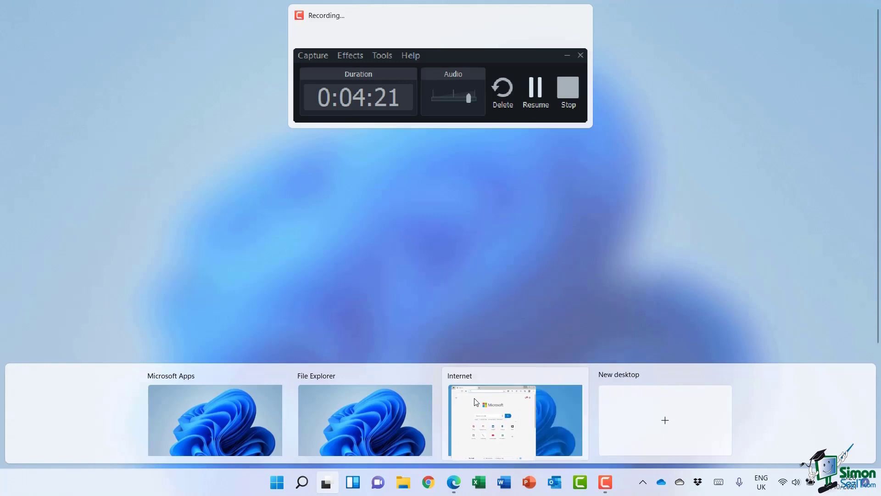
{"action": "left_click", "coordinate": [477, 402]}
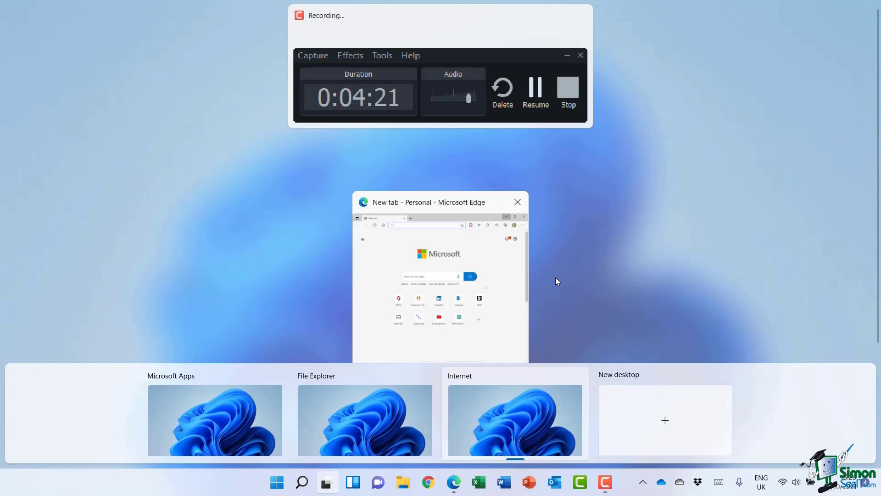
Switch to the File Explorer desktop and bring up both File Explorer windows
{"action": "left_click", "coordinate": [345, 407]}
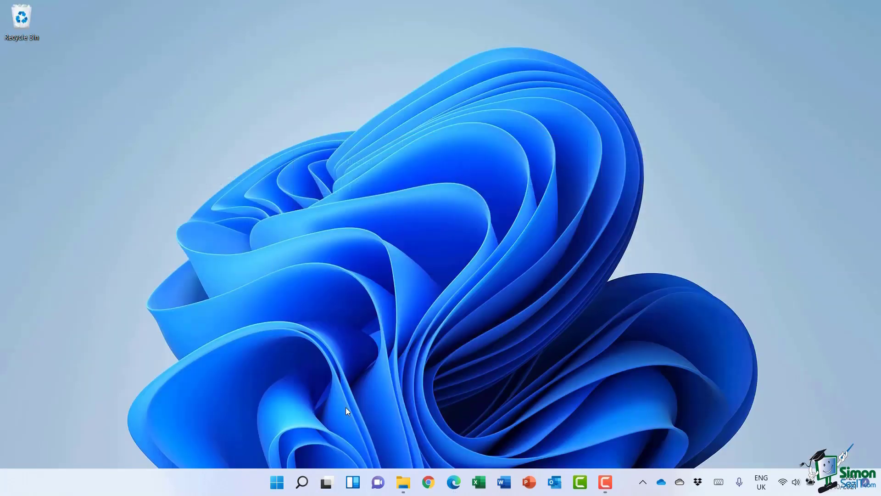
{"action": "left_click", "coordinate": [418, 439]}
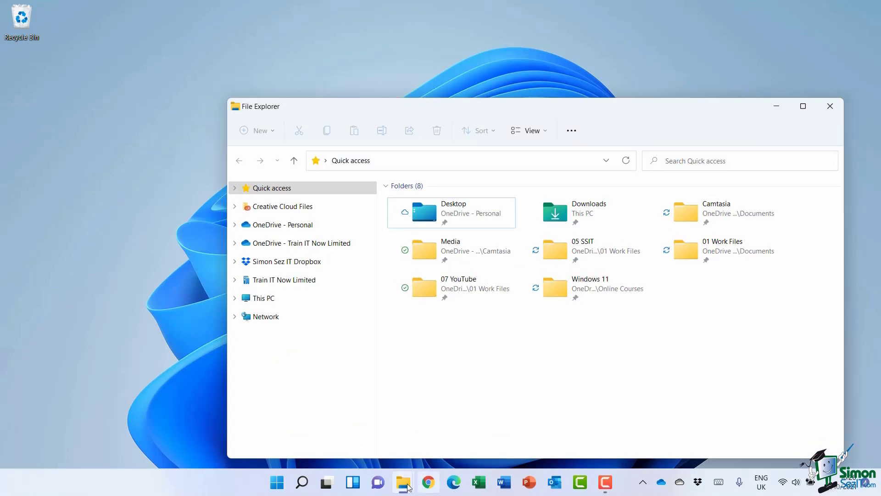
{"action": "left_click", "coordinate": [442, 442]}
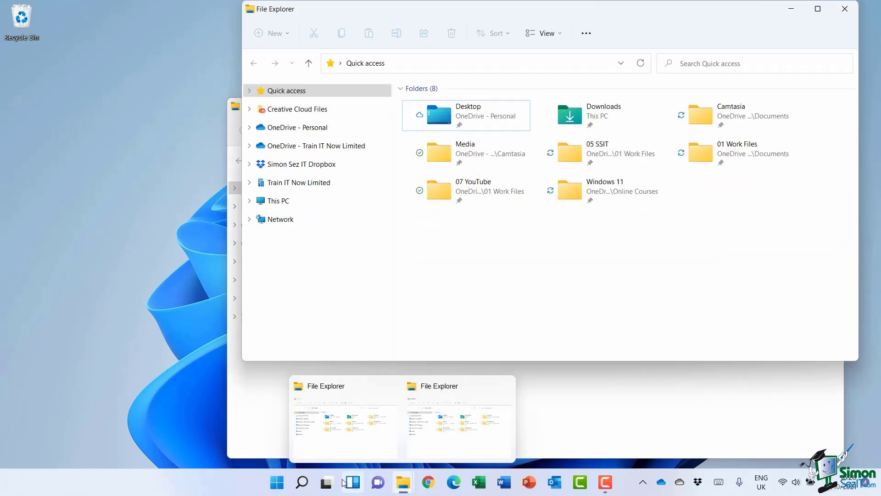
Switch to the Microsoft Apps desktop and bring up Excel and Word there
{"action": "left_click", "coordinate": [326, 482]}
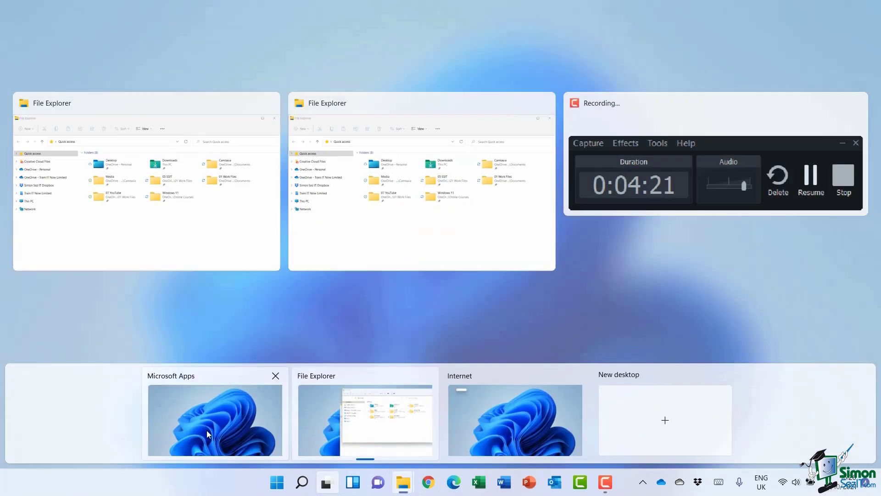
{"action": "left_click", "coordinate": [206, 428]}
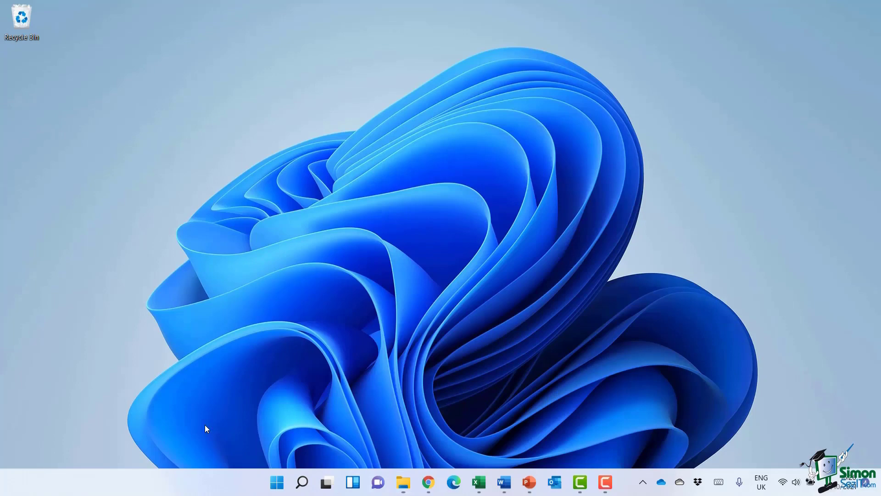
{"action": "left_click", "coordinate": [478, 482]}
{"action": "left_click", "coordinate": [504, 482]}
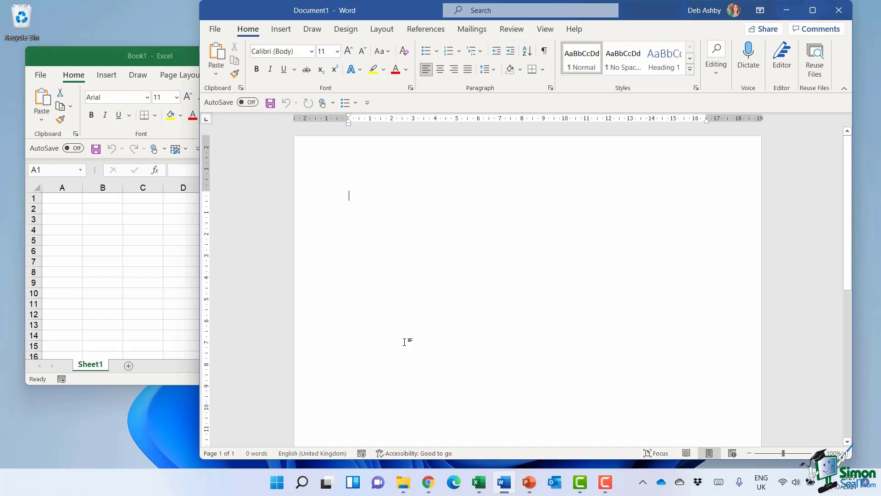
{"action": "left_click", "coordinate": [326, 482]}
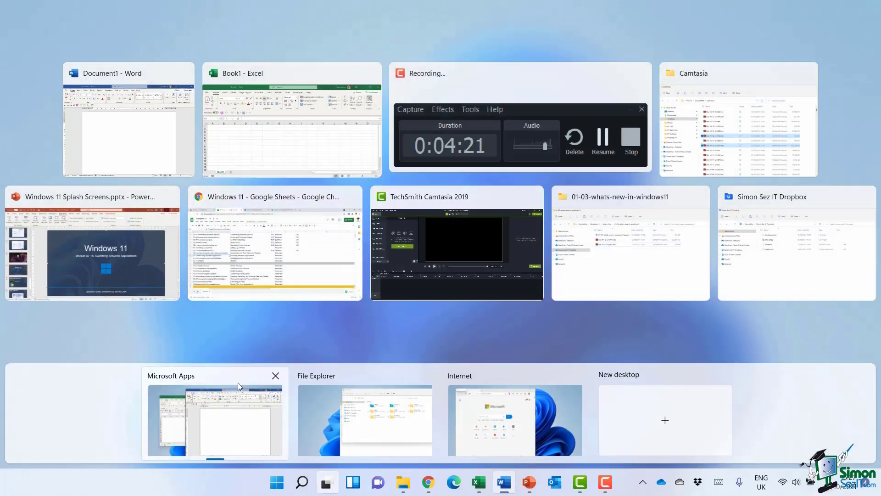
{"action": "left_click", "coordinate": [238, 379]}
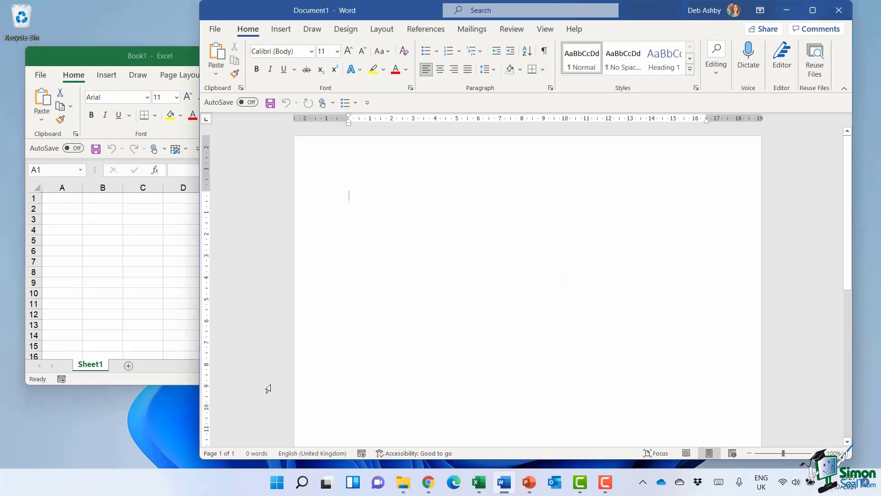
{"action": "left_click", "coordinate": [326, 482]}
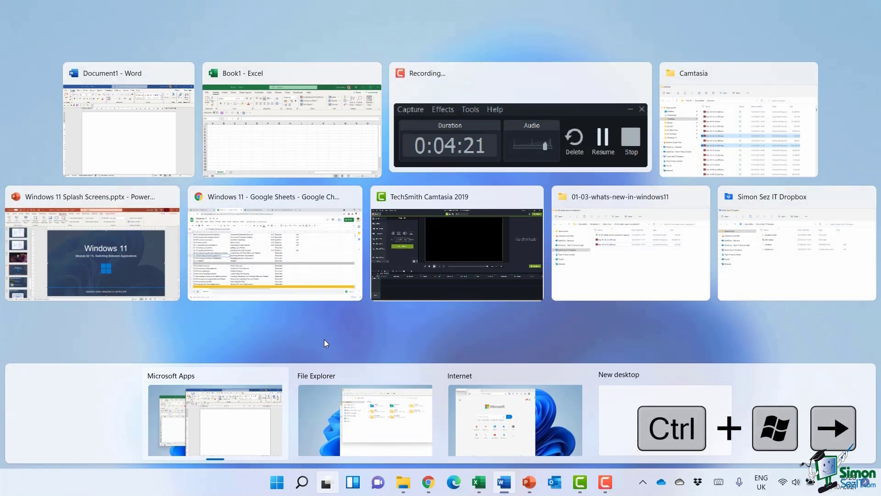
Step past the File Explorer desktop to the Internet desktop with Ctrl+Win+Right and open it
{"action": "key", "text": "ctrl+super+Right"}
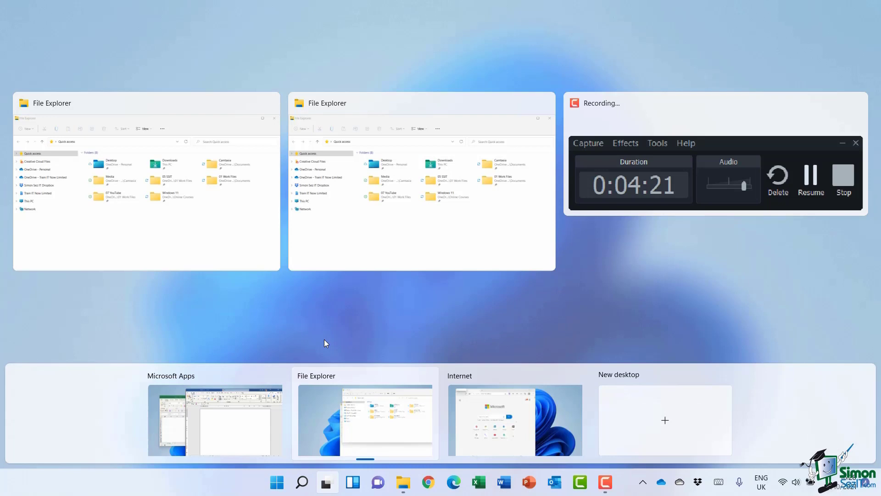
{"action": "key", "text": "ctrl+super+Right"}
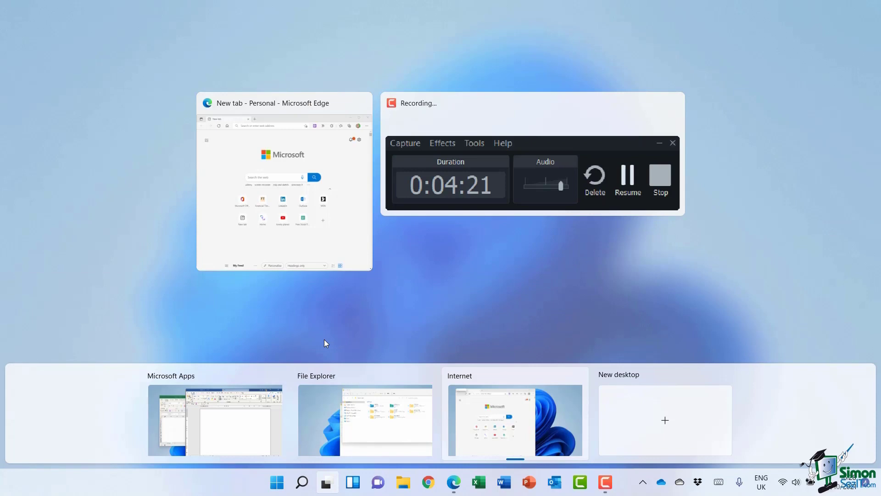
{"action": "left_click", "coordinate": [324, 343]}
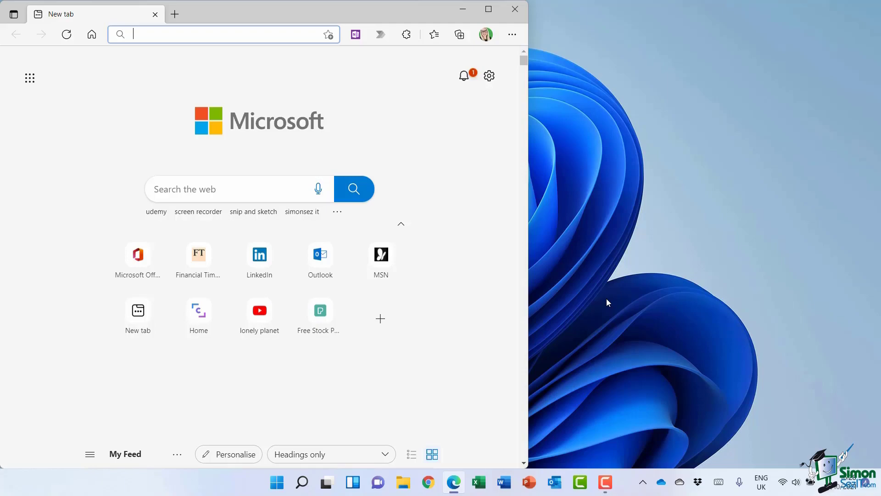
Close the Internet desktop in Task View, sending its Edge window to File Explorer
{"action": "key", "text": "super+Tab"}
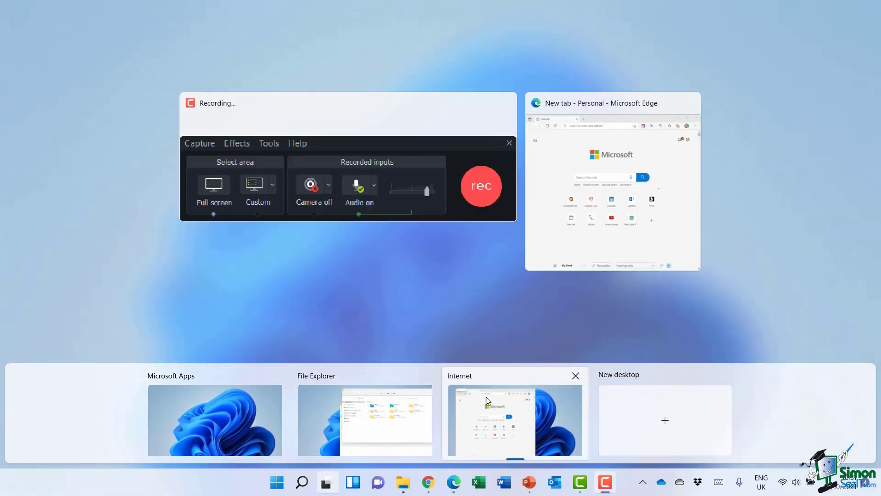
{"action": "mouse_move", "coordinate": [288, 395]}
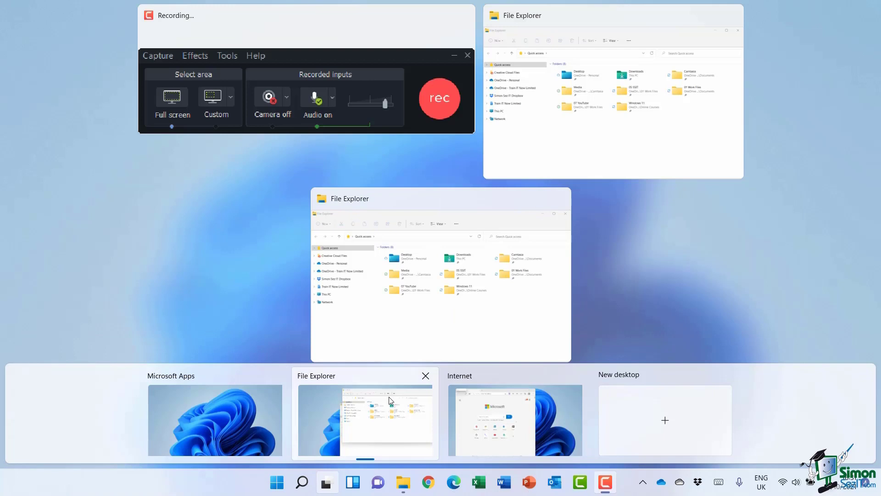
{"action": "mouse_move", "coordinate": [523, 402]}
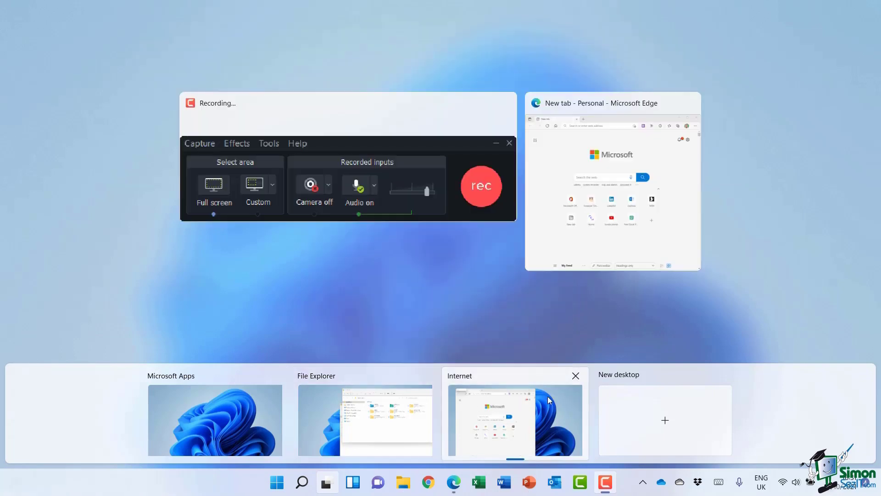
{"action": "left_click", "coordinate": [576, 376]}
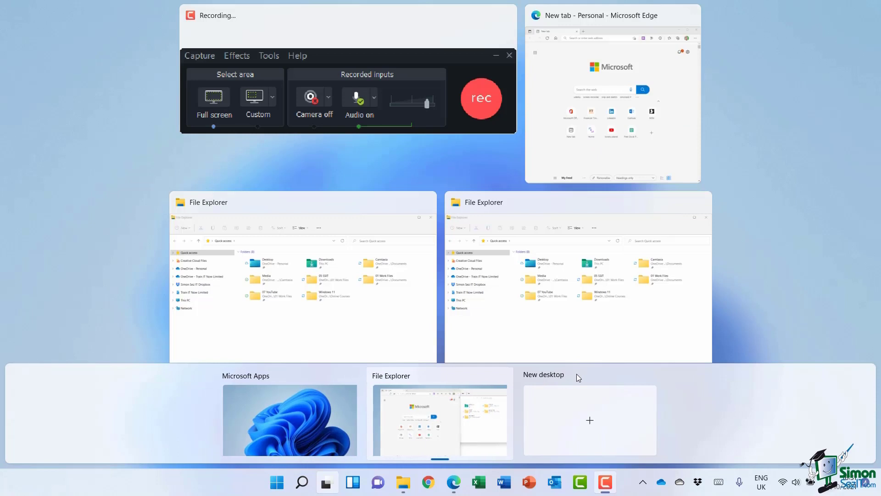